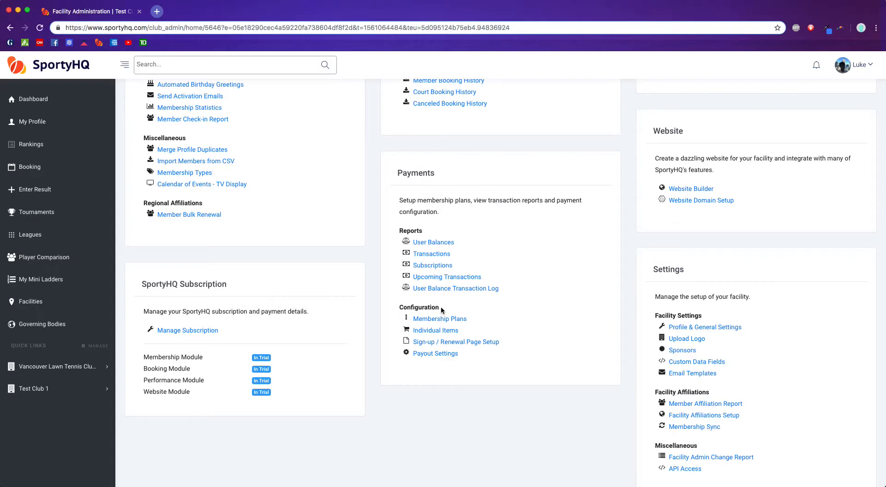
- Open the facility's membership plans and create a plan category named "All"
click(434, 321)
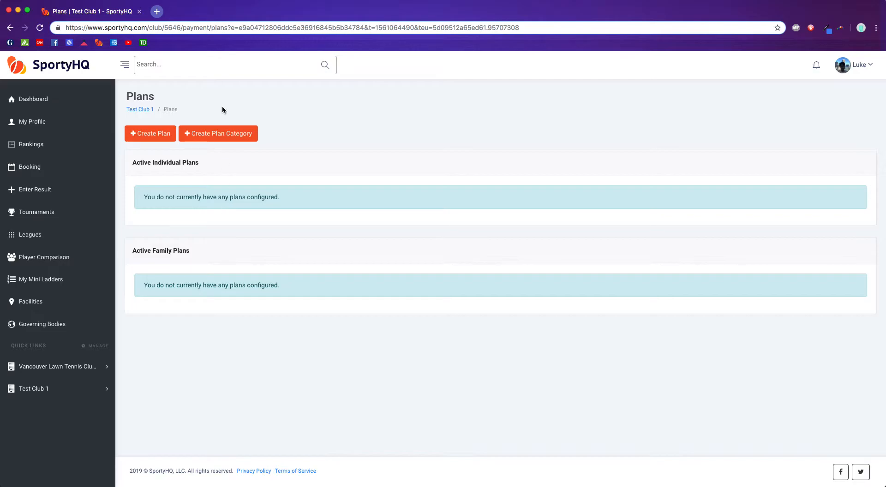
click(245, 133)
click(299, 177)
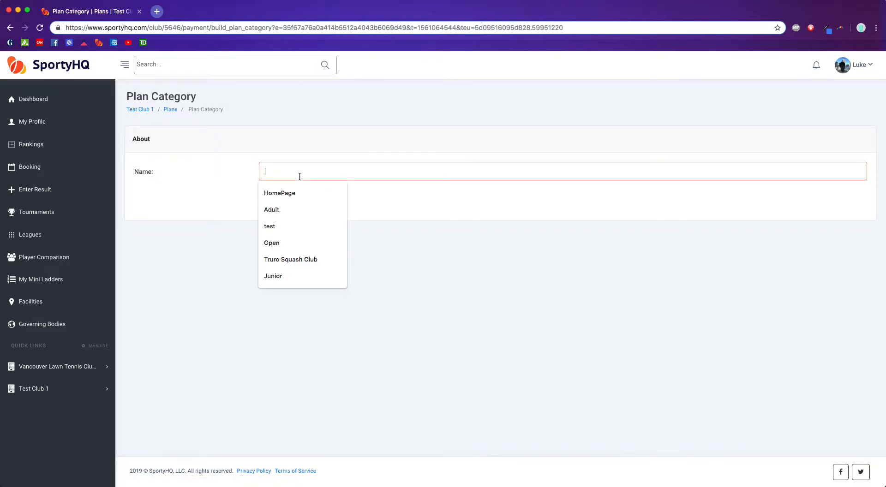
text(All)
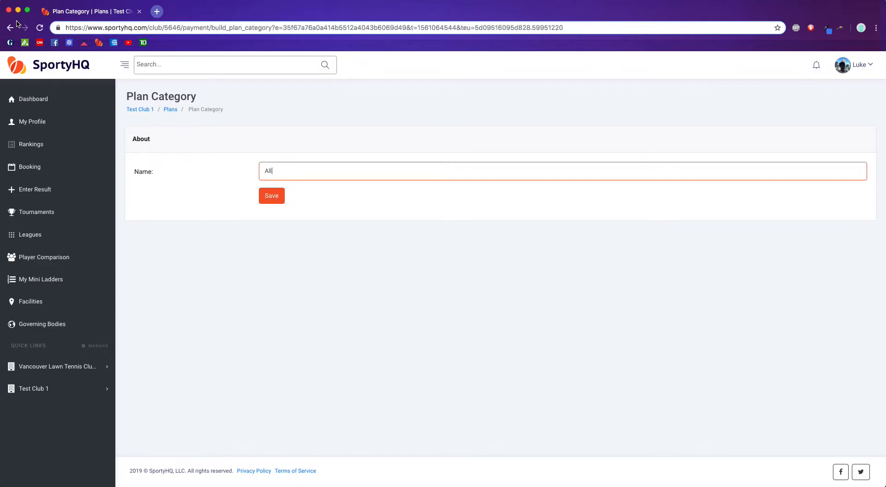
key(Return)
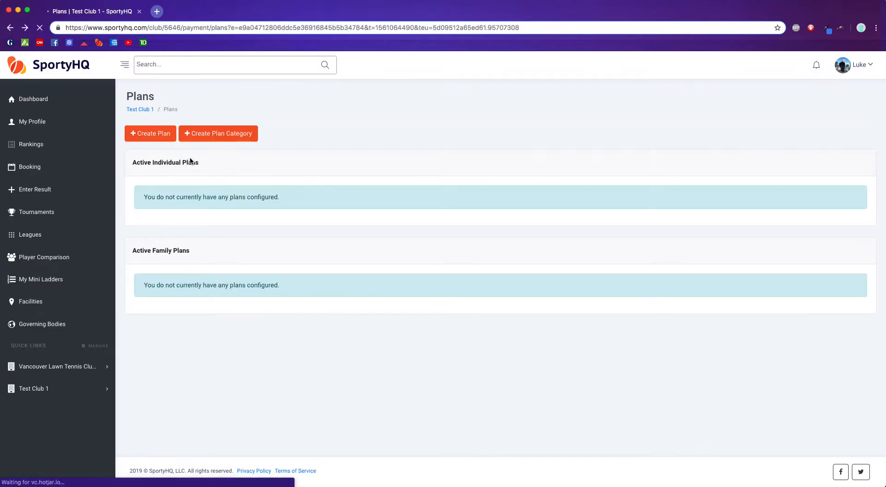
- Start a new plan named "Adult" and assign it to the All category
click(152, 133)
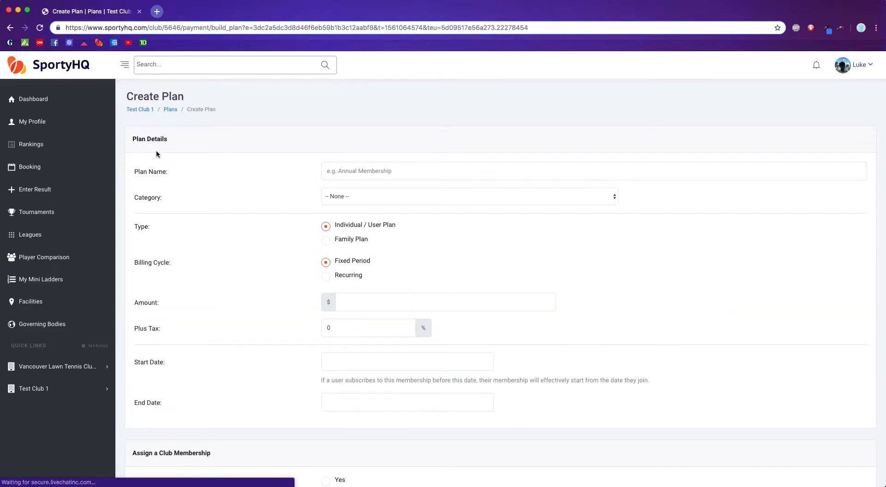
click(354, 174)
text(Adult)
click(263, 232)
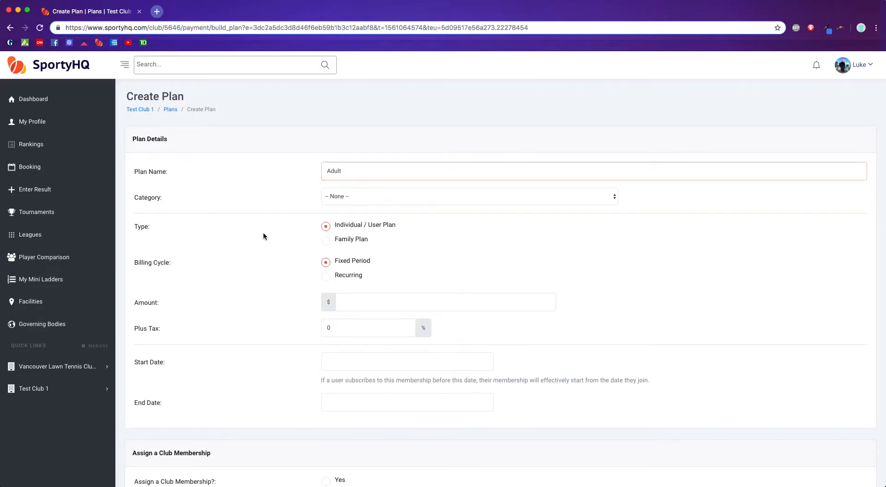
click(355, 171)
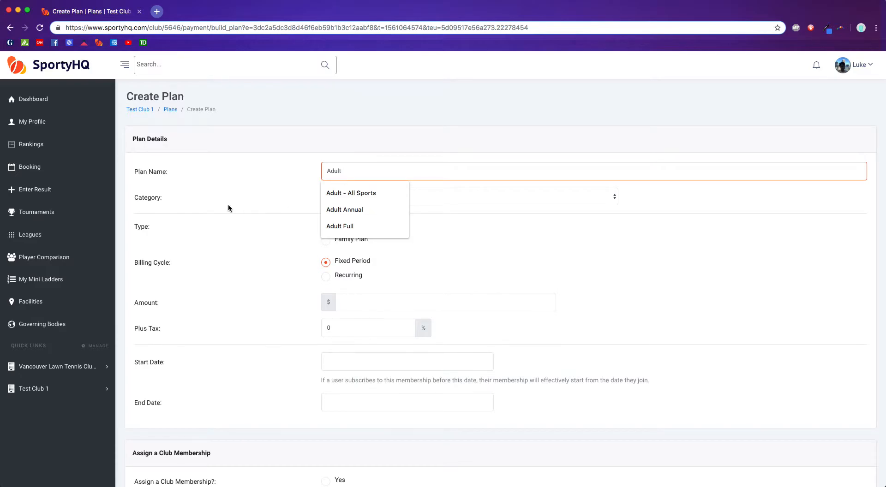
click(275, 264)
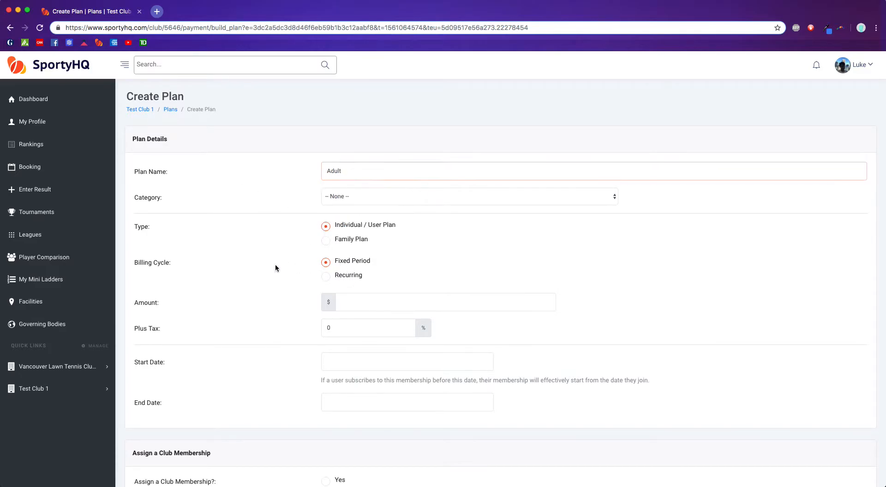
click(349, 198)
click(336, 212)
- Try the Family Plan type with up to 6 people, and return the type to Individual / User Plan
scroll(208, 222, down, 3)
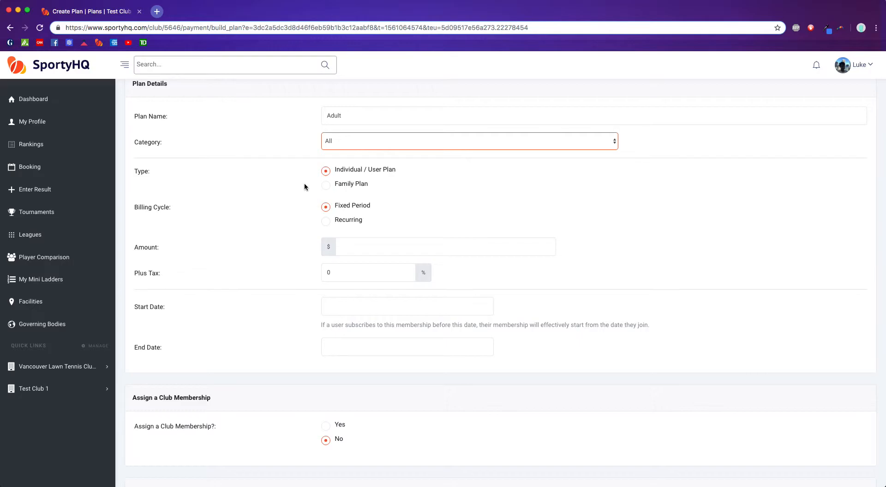
scroll(233, 183, up, 1)
scroll(231, 186, up, 1)
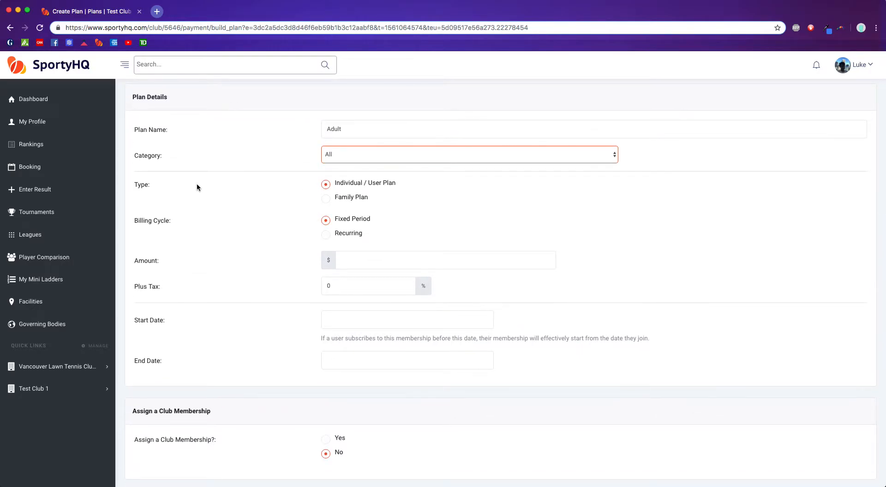
scroll(197, 184, down, 1)
scroll(353, 186, up, 1)
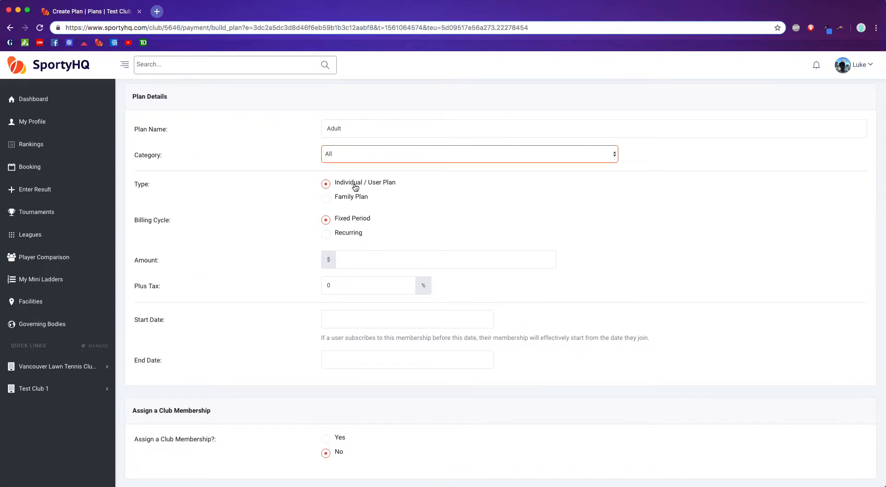
click(326, 198)
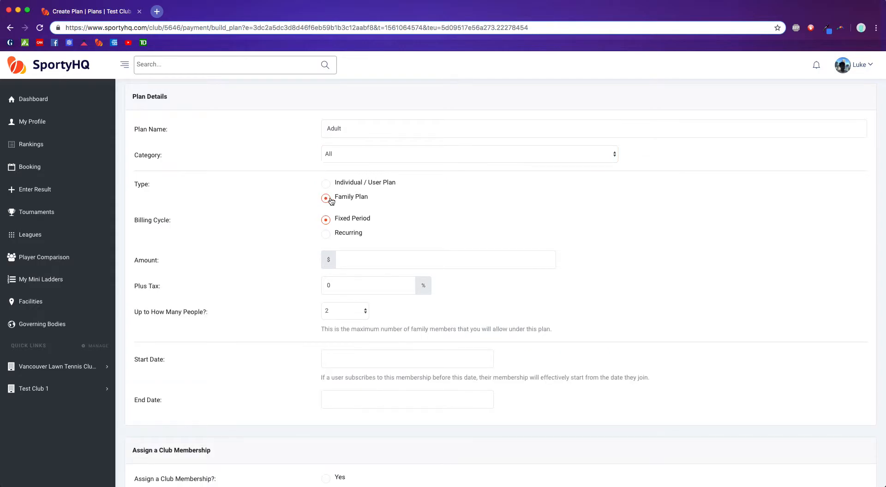
drag(201, 314, 206, 315)
click(352, 314)
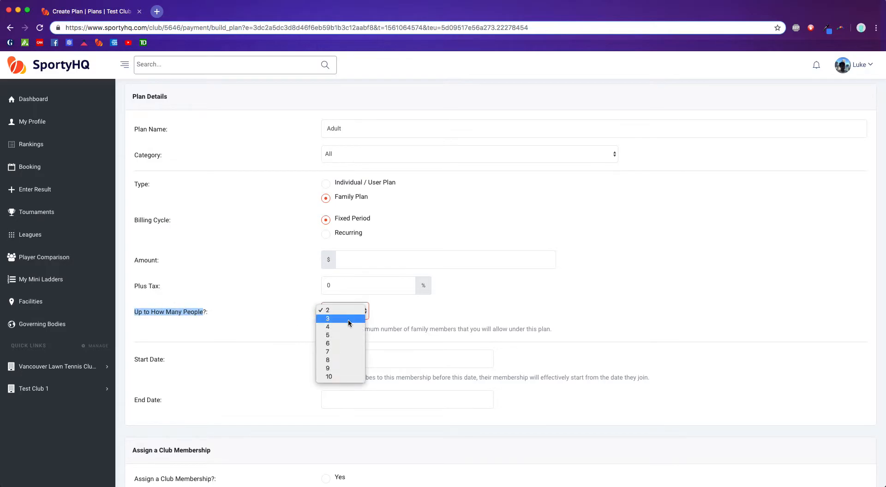
click(343, 344)
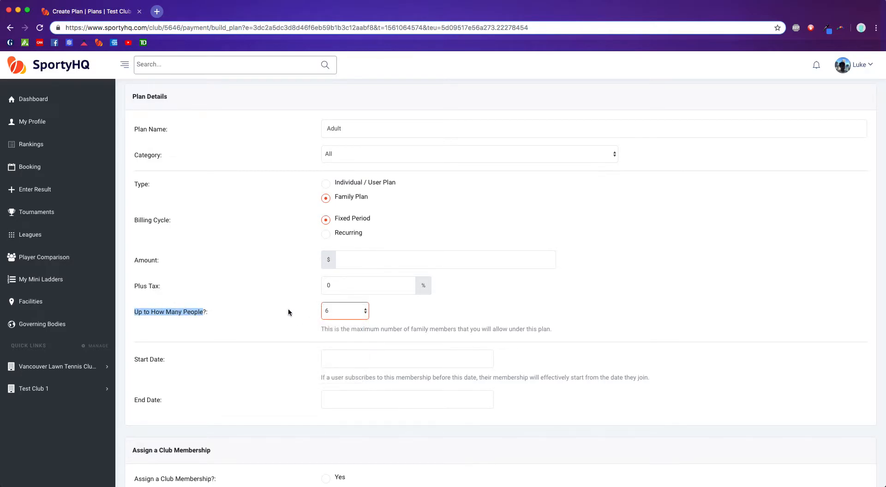
scroll(284, 309, up, 2)
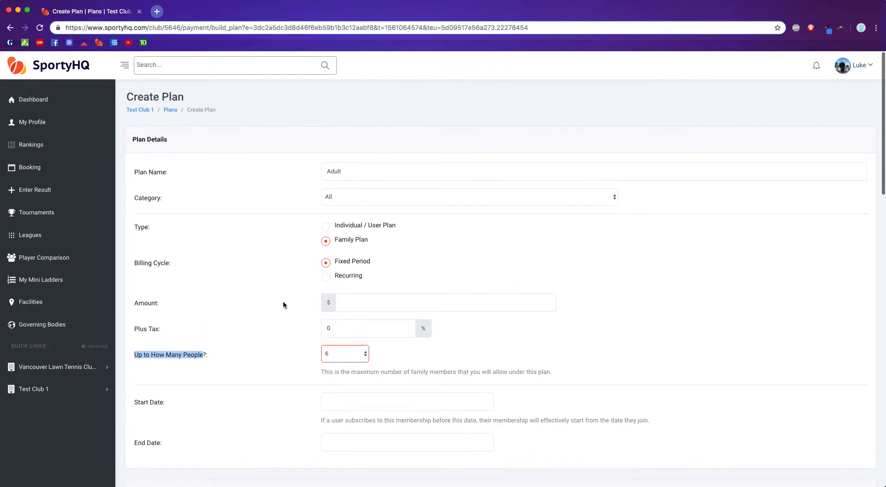
click(329, 229)
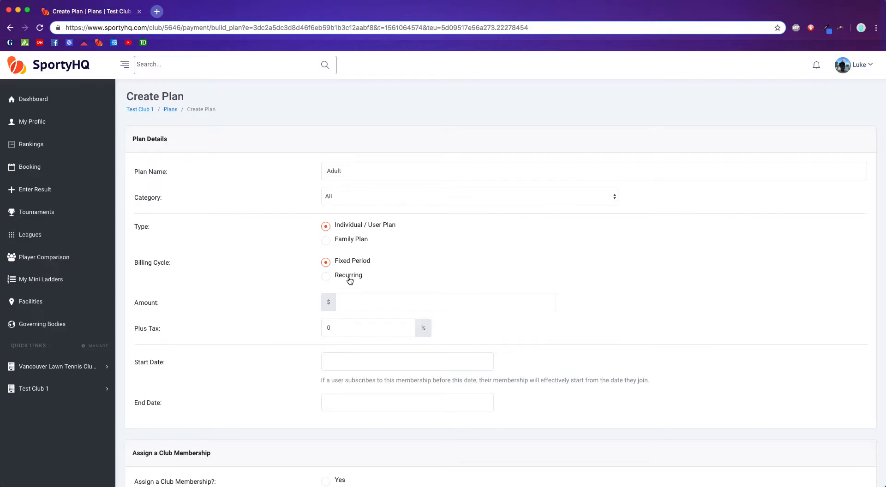
- Rename the plan as "Adult Yearly"
click(364, 171)
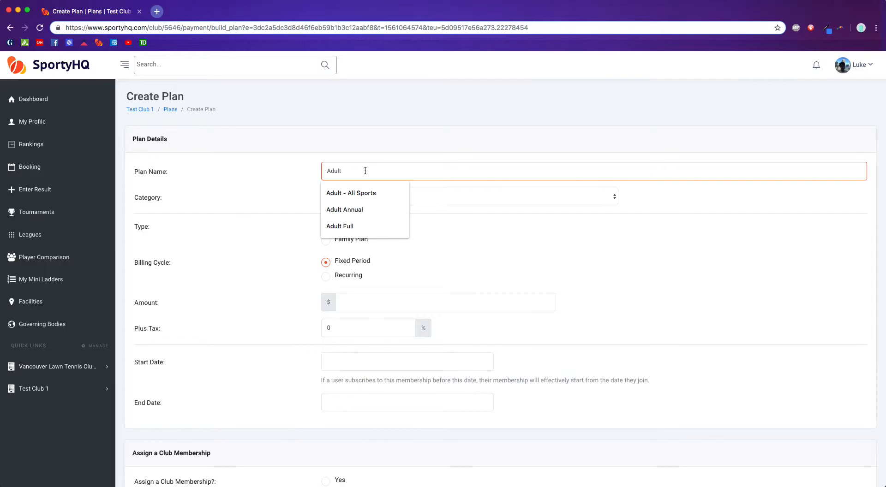
text(1 Year)
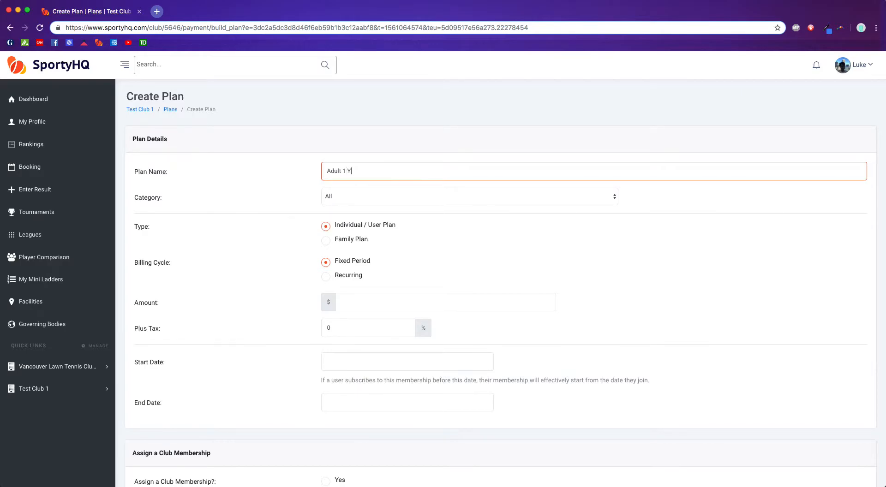
key(BackSpace)
key(BackSpace)
key(BackSpace)
key(BackSpace)
key(BackSpace)
key(BackSpace)
text(Yearly)
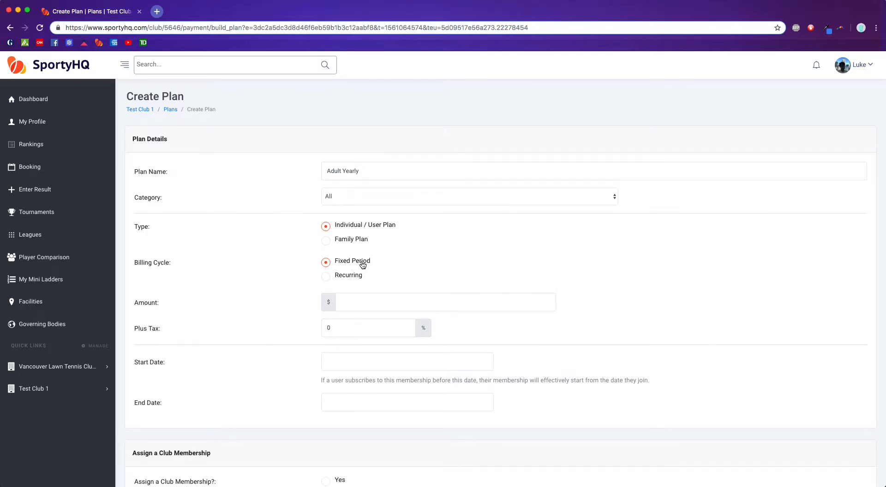
- Set the plan amount to $10
click(364, 304)
text(10)
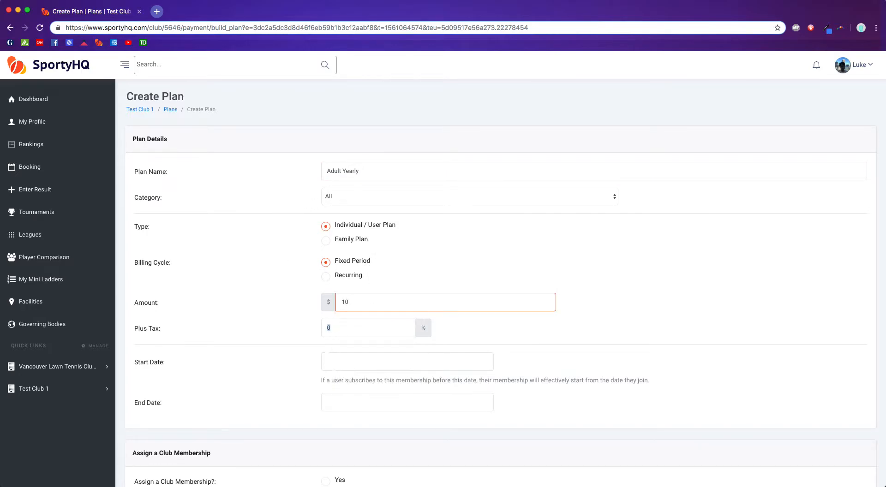
key(Tab)
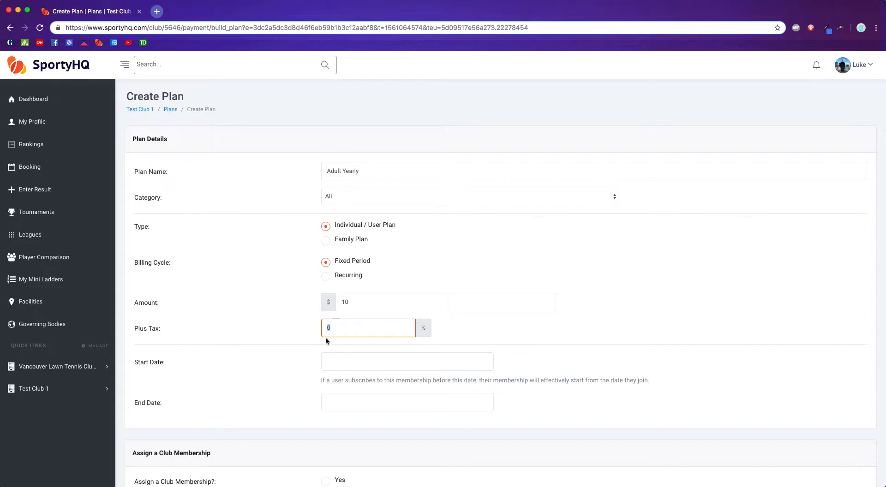
click(353, 329)
click(253, 298)
- Set the plan's start date to 30 June, 2019
scroll(244, 292, down, 2)
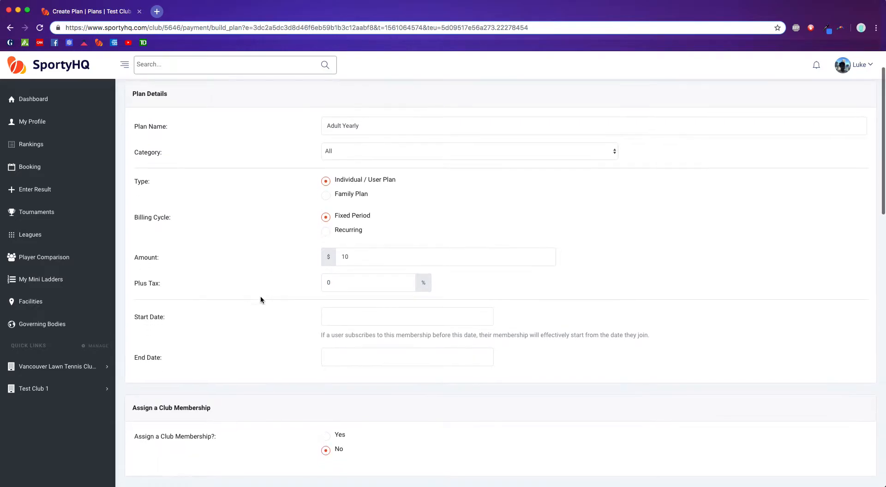
scroll(262, 306, down, 1)
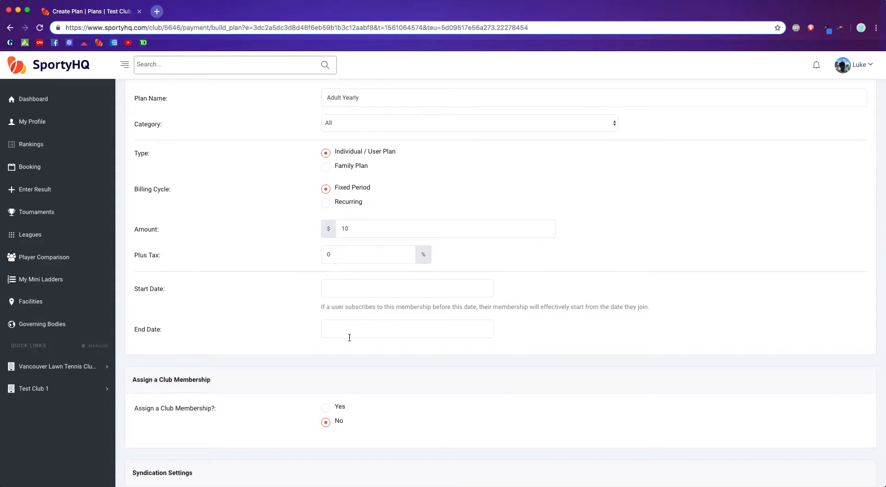
click(361, 290)
click(429, 312)
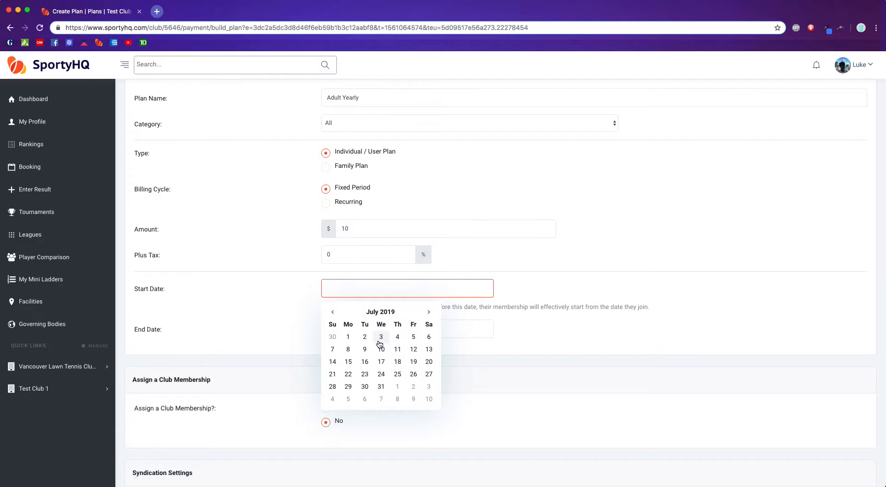
click(332, 312)
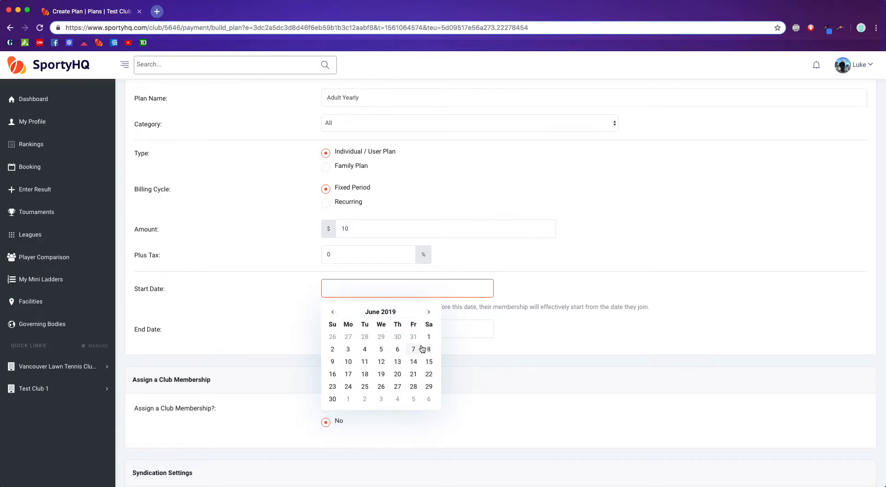
click(332, 399)
drag(333, 307, 482, 306)
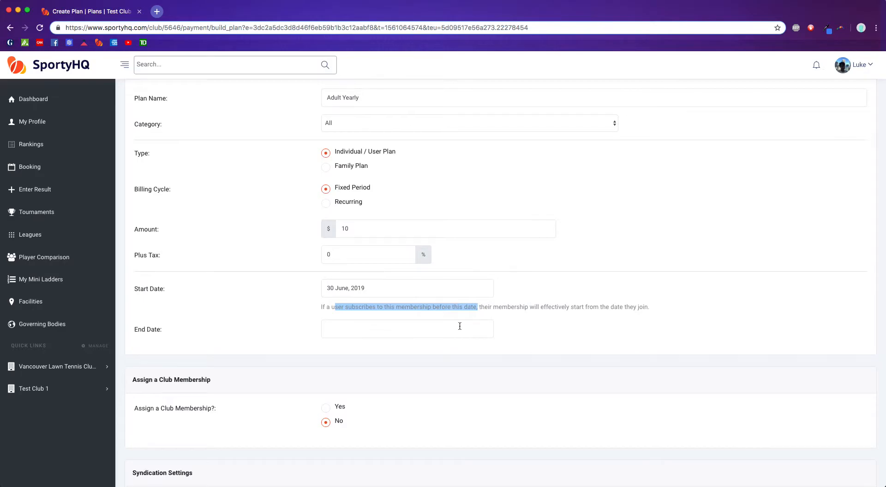
- Set the plan's end date to 31 December, 2019
click(381, 330)
click(426, 352)
click(426, 352)
click(426, 352)
click(426, 352)
click(426, 352)
click(426, 352)
click(364, 440)
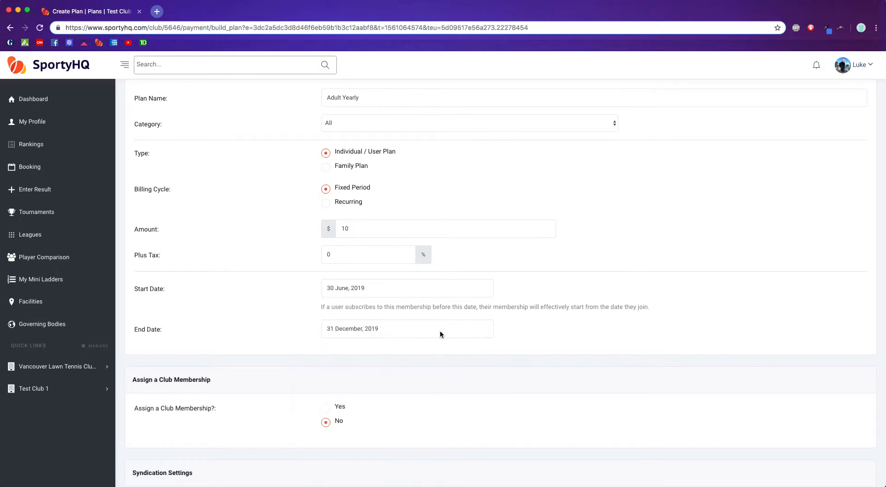
- Assign the Adult club membership to the plan and syndicate it to the parent organization Test Org
scroll(287, 308, down, 5)
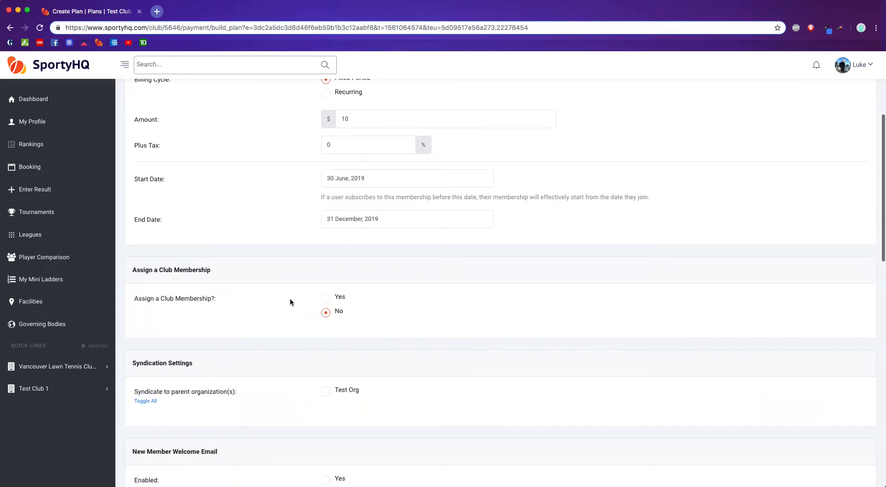
click(327, 301)
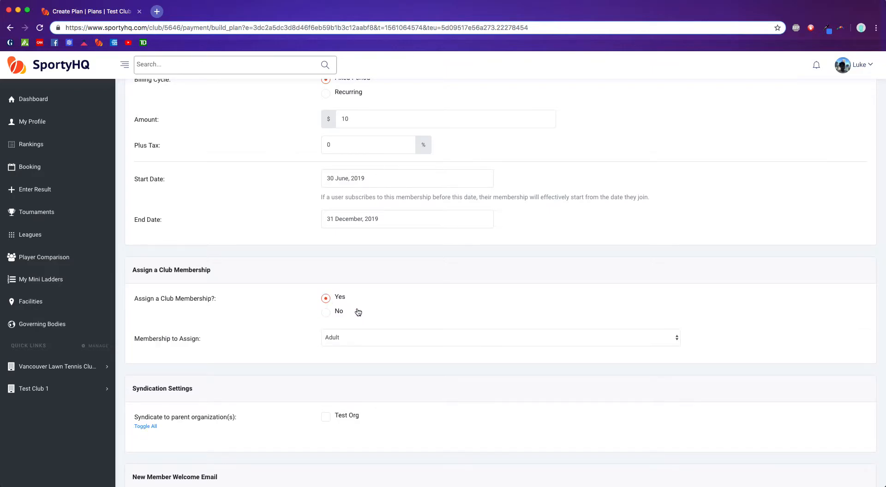
click(378, 341)
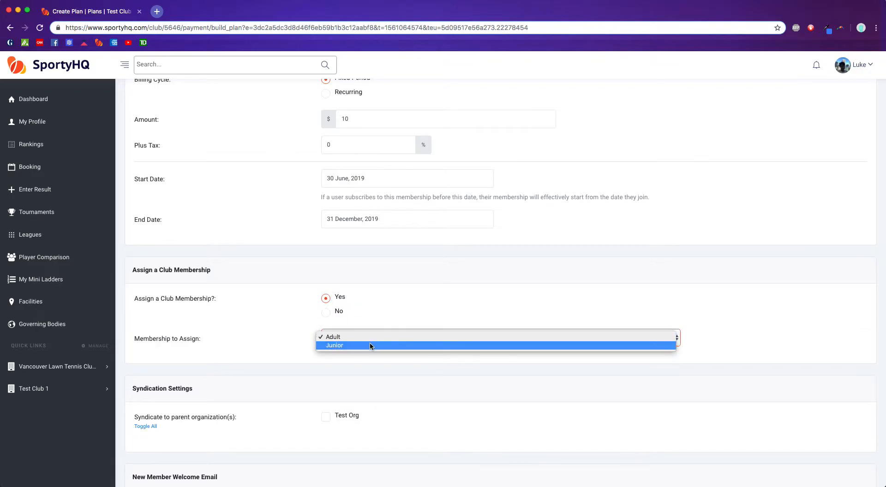
click(367, 337)
scroll(231, 314, down, 5)
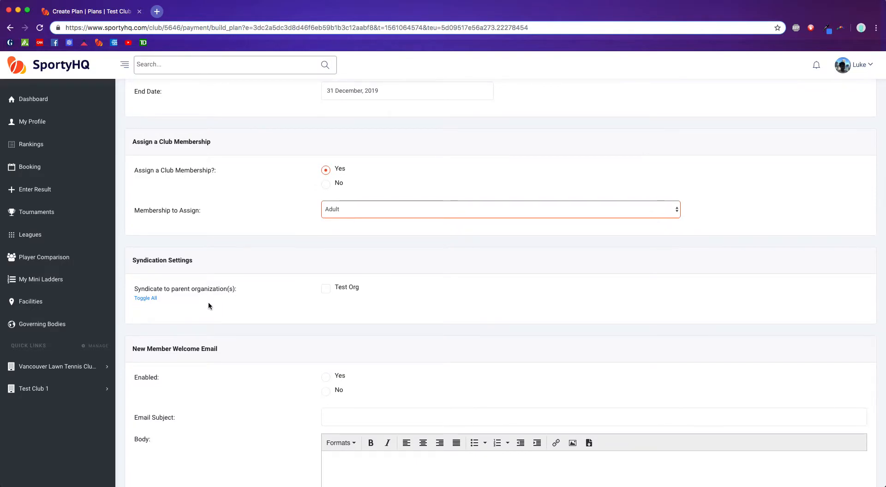
click(326, 292)
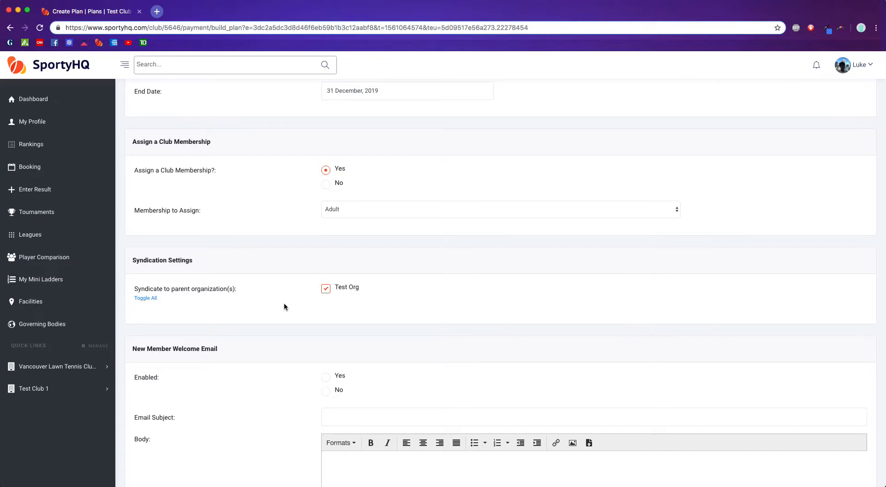
- Enable the New Member Welcome Email for the plan
scroll(250, 319, down, 3)
scroll(199, 316, down, 6)
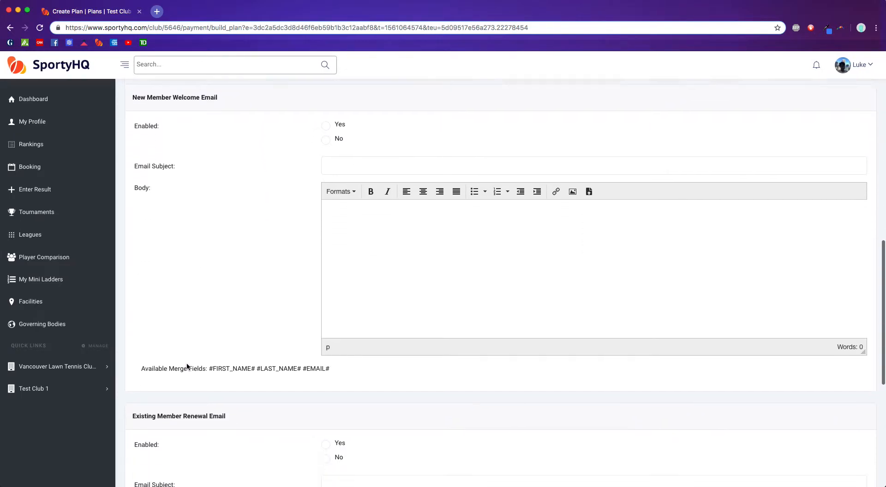
scroll(171, 382, down, 2)
scroll(192, 372, up, 3)
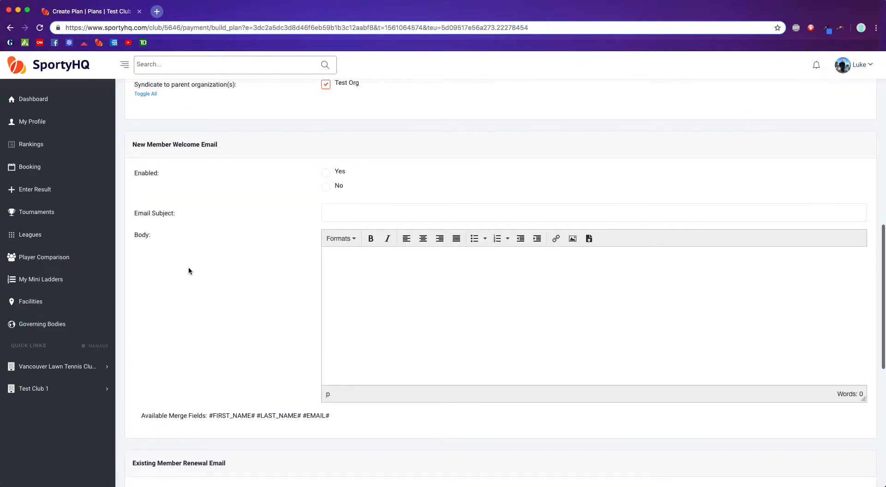
click(326, 174)
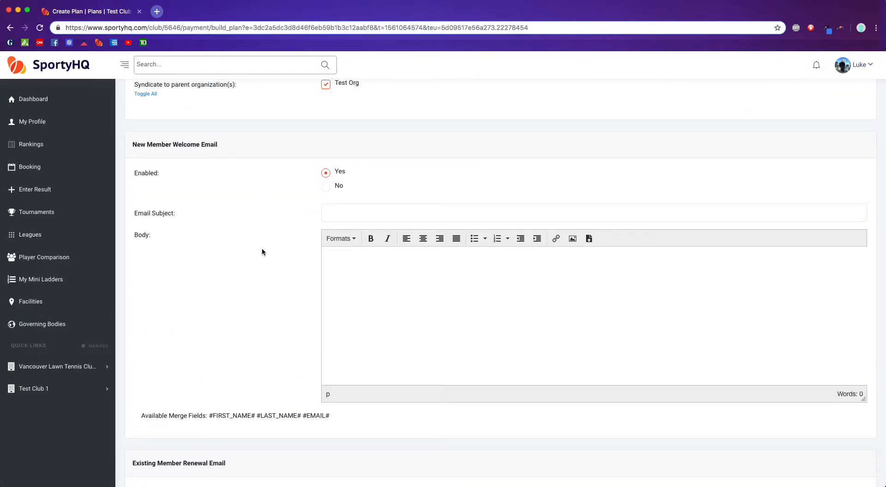
- Set the welcome email's subject to "Welcome!" and begin its body with "Hi #FIRST_NAME#," using the first-name merge field
click(344, 212)
text(Welcome!)
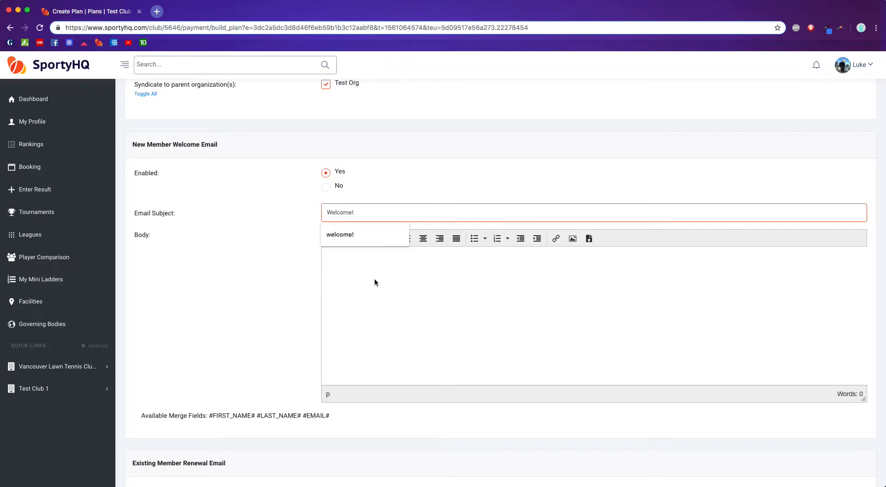
click(370, 275)
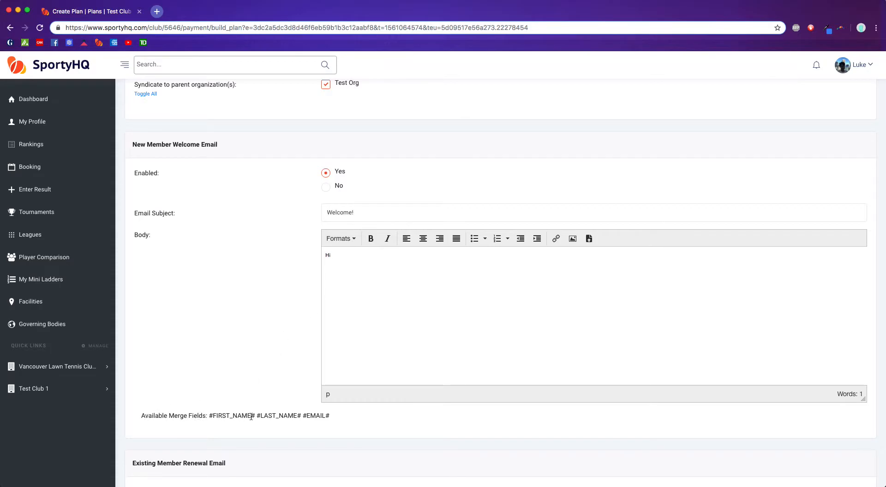
drag(254, 416, 210, 416)
key(super+c)
click(348, 254)
key(super+v)
text(,)
scroll(366, 262, down, 1)
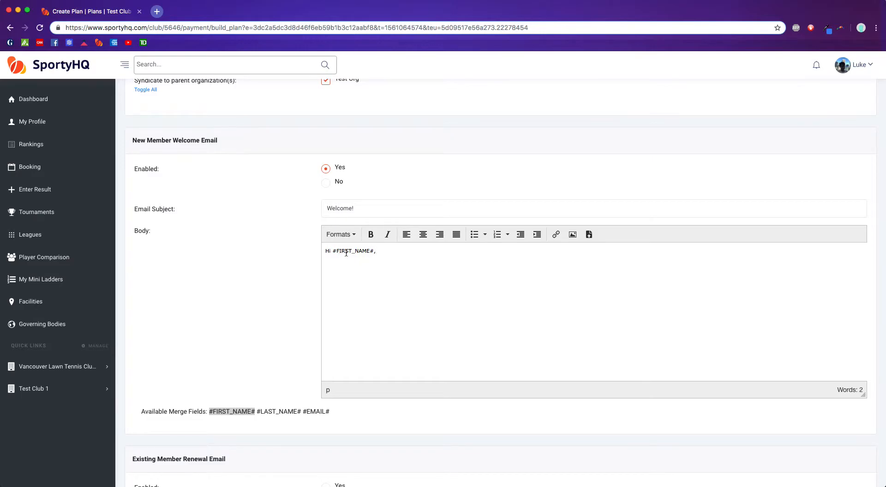
- Add a "Welcome!" line below the greeting in the welcome email's body, separated by a blank line
key(Return)
key(Return)
text(Weo)
text(come!)
- Disable the Existing Member Renewal Email for the plan
scroll(379, 295, down, 8)
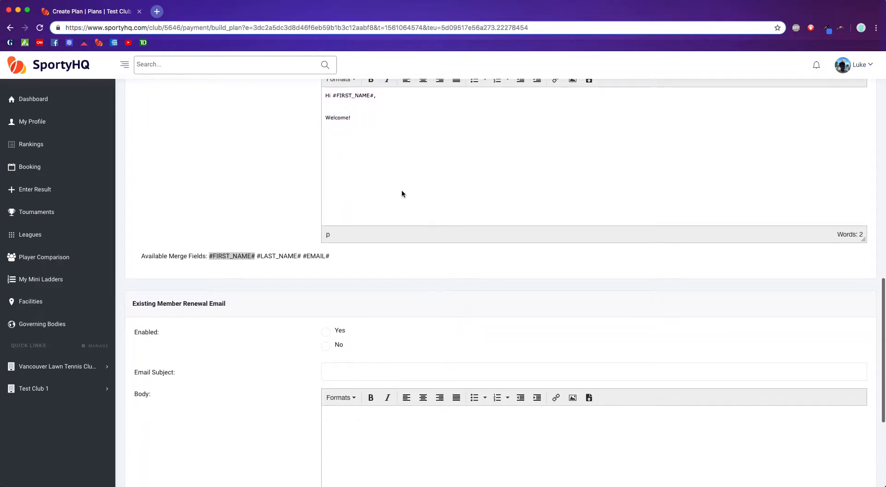
scroll(403, 189, up, 6)
scroll(408, 266, down, 4)
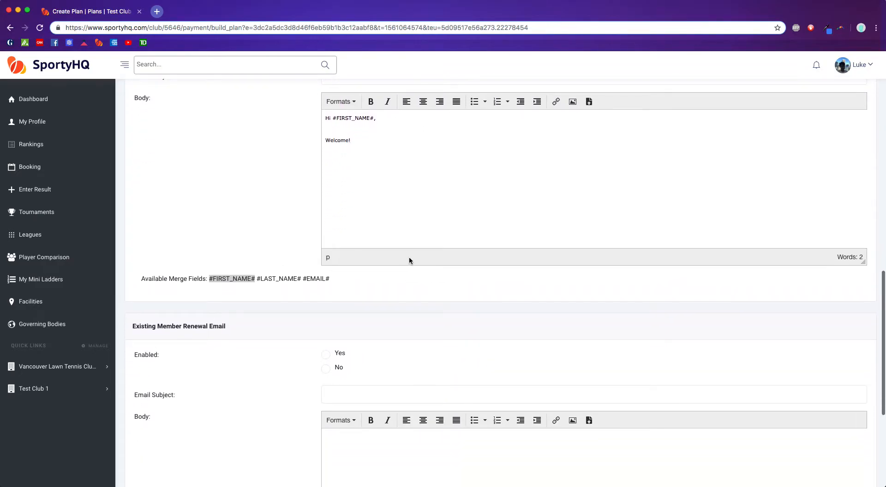
scroll(250, 312, down, 5)
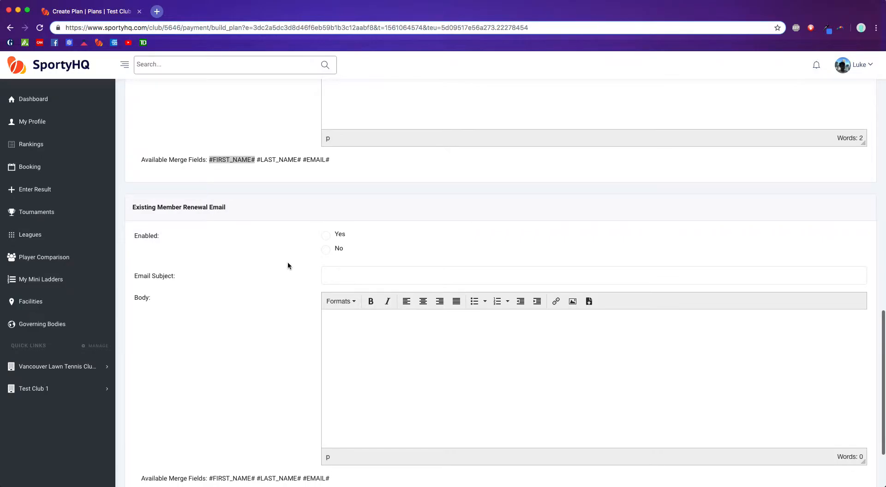
click(325, 251)
scroll(243, 333, down, 3)
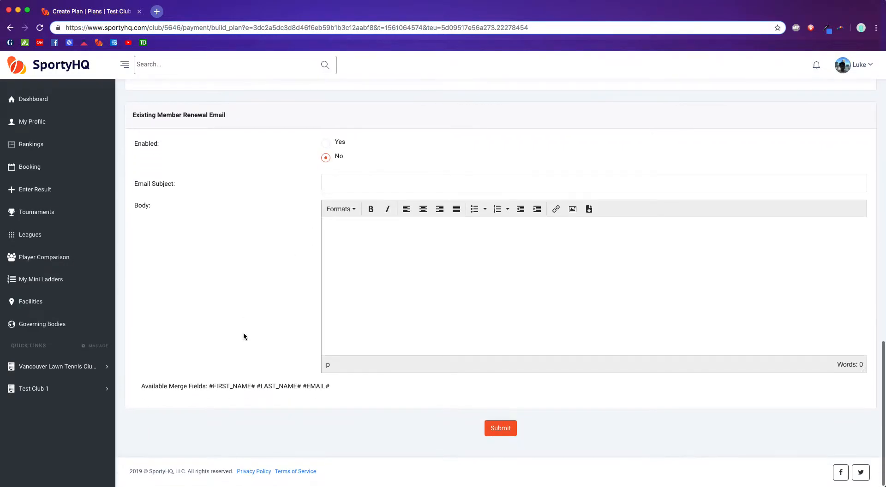
- Change the plan's billing cycle to Recurring and rename the plan as "Adult Yearly Recurring"
scroll(244, 336, up, 15)
scroll(245, 333, up, 20)
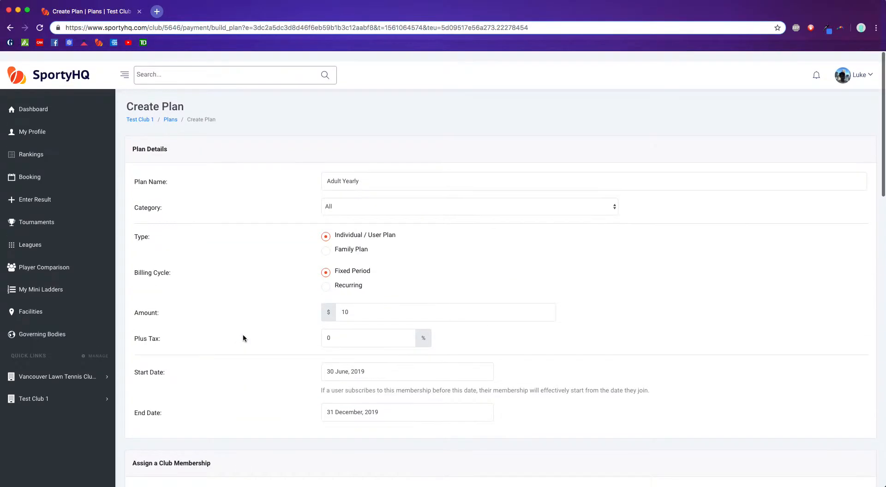
scroll(239, 343, down, 2)
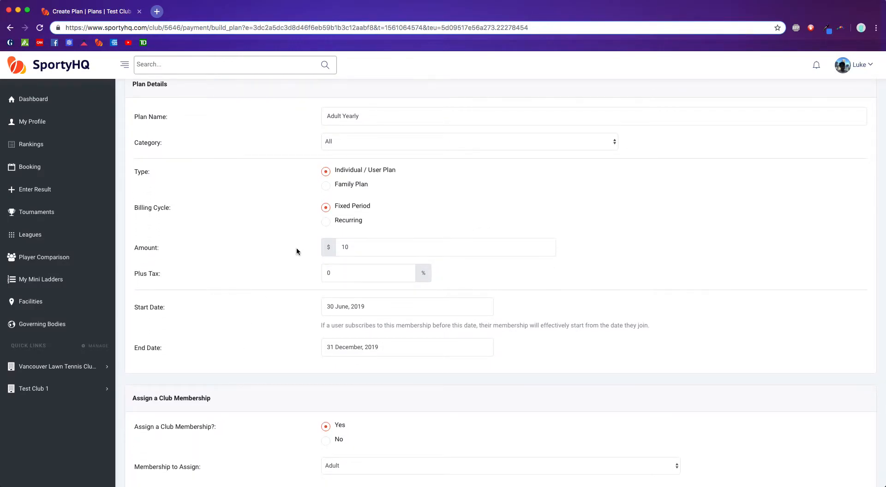
click(326, 222)
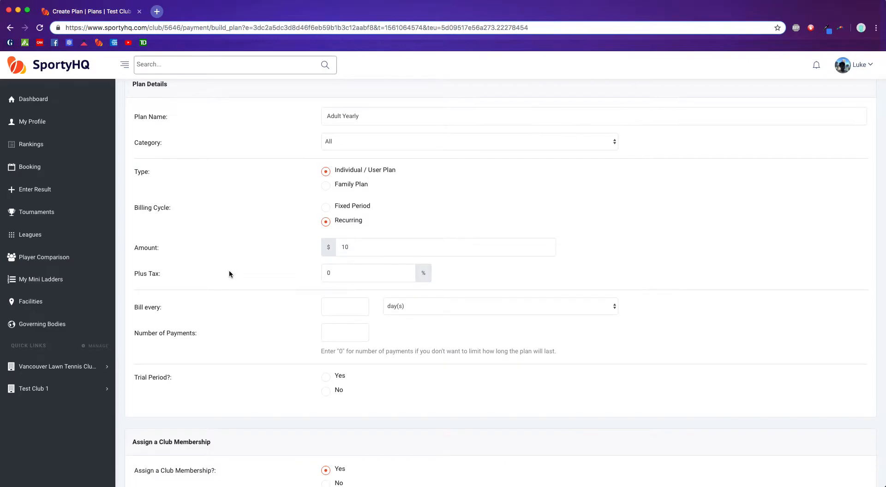
scroll(229, 271, up, 1)
click(390, 127)
text(Recurring)
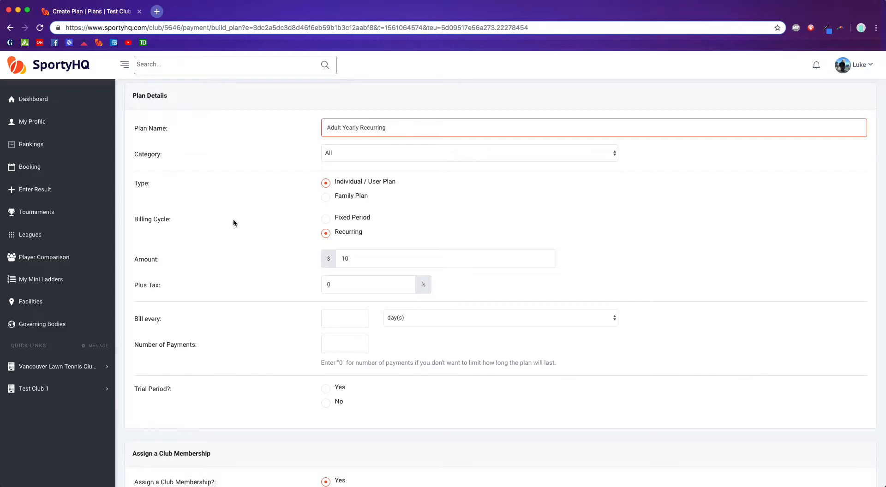
scroll(352, 234, up, 1)
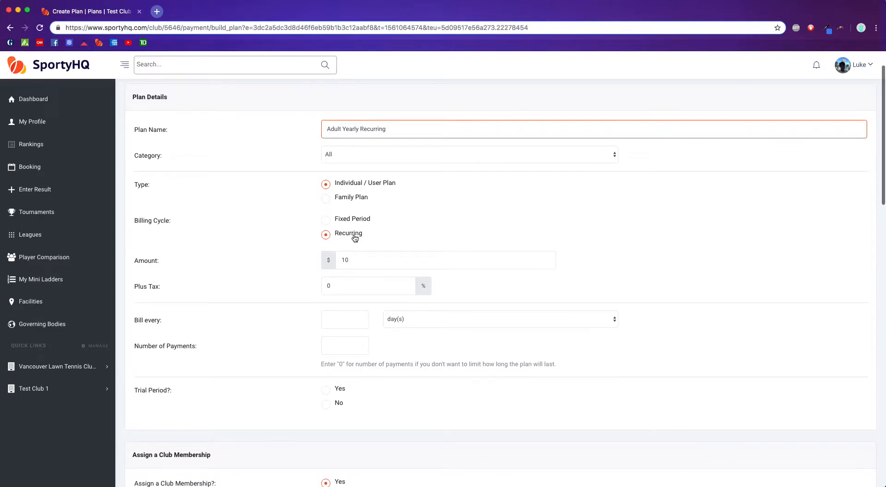
- Bill the plan every 1 year and set its number of payments to 0 for an unlimited duration
scroll(364, 259, down, 1)
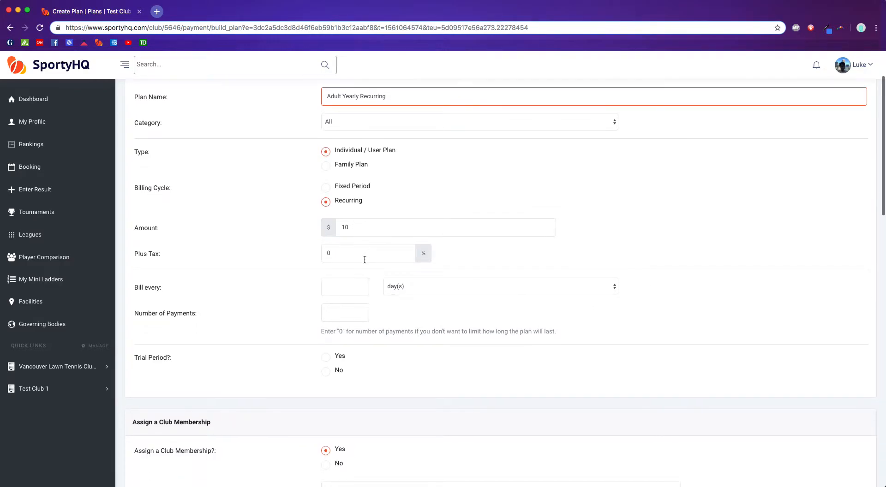
click(349, 291)
text(1)
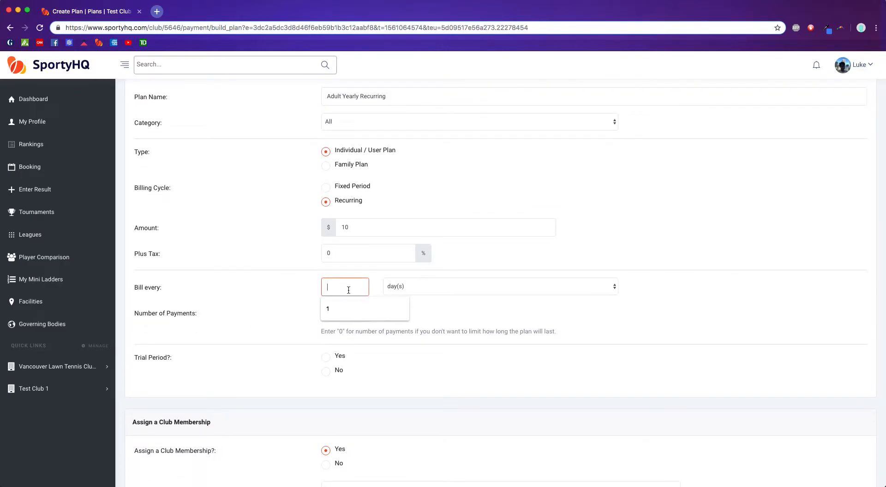
click(428, 287)
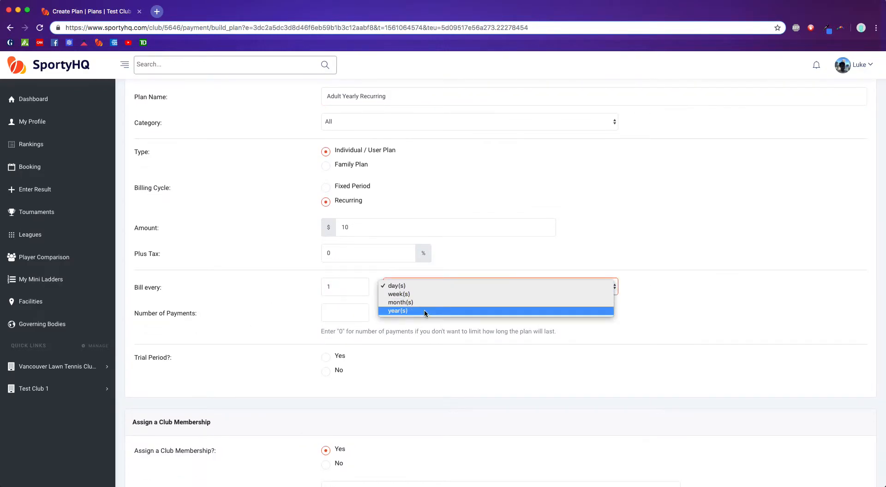
click(424, 310)
scroll(246, 304, down, 2)
click(345, 276)
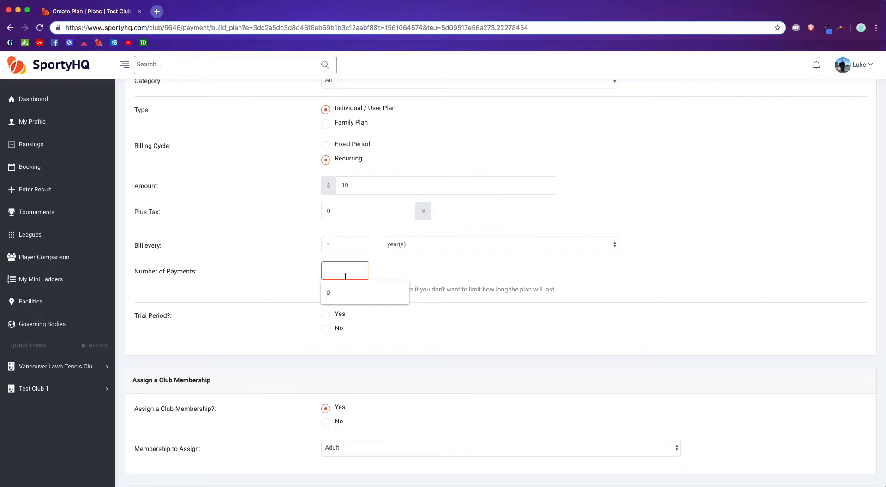
text(5)
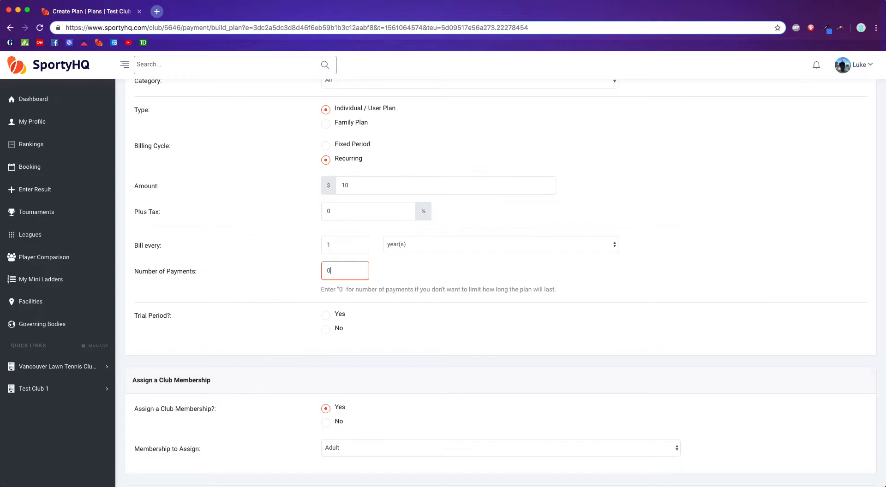
- Try out a free trial period for the plan with a trial amount of $0 and a length of 1 day
scroll(247, 278, down, 3)
click(242, 278)
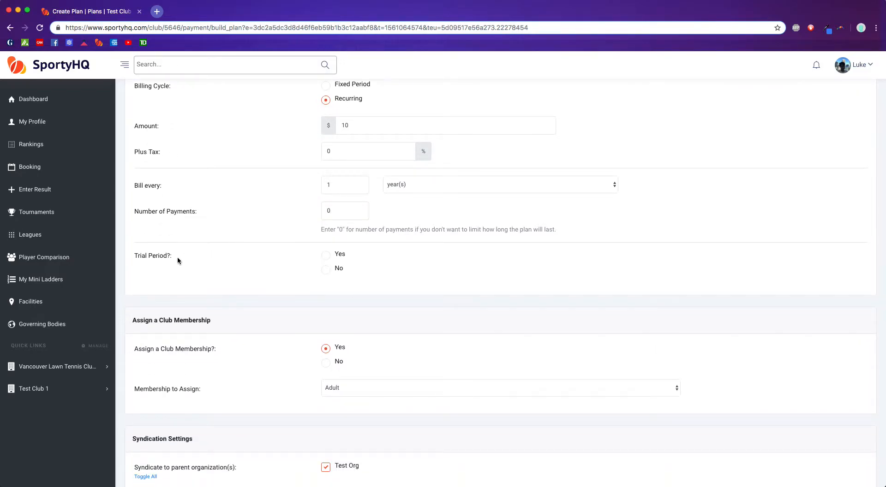
click(326, 270)
click(327, 257)
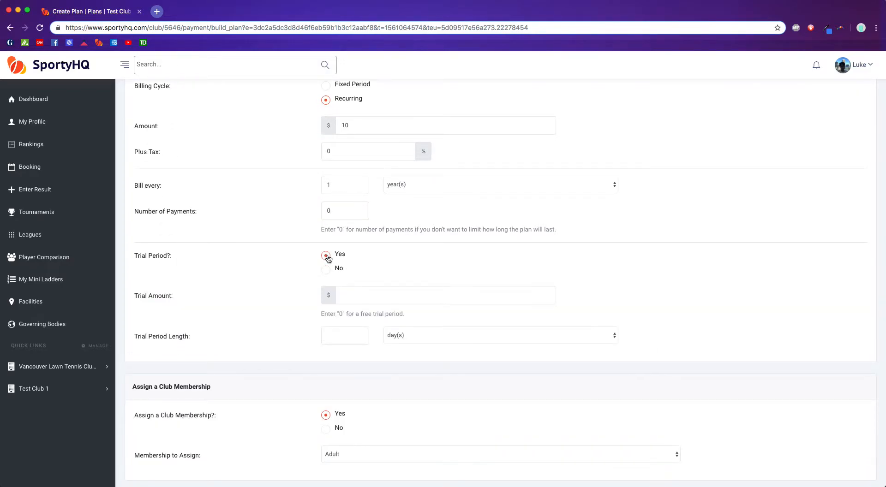
click(377, 298)
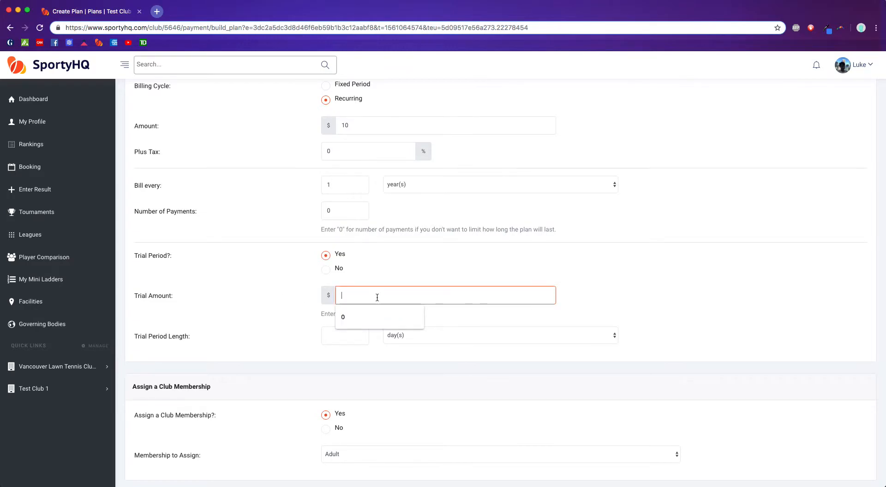
text(0)
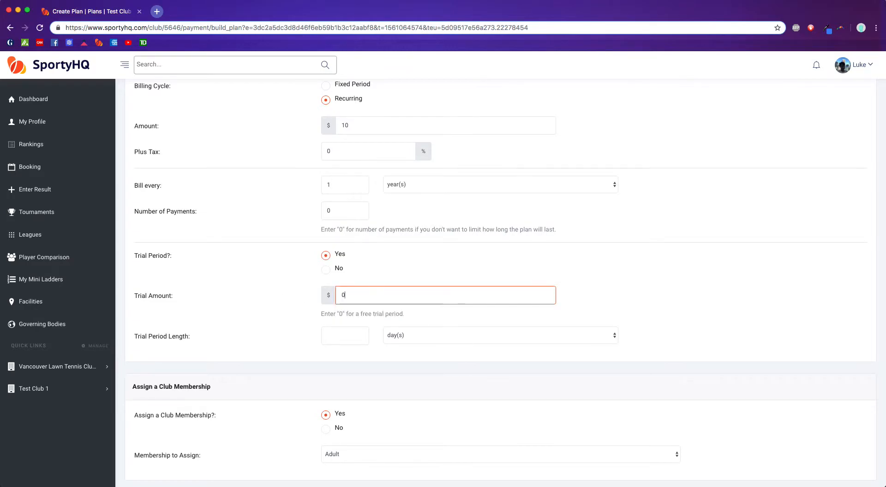
click(262, 287)
scroll(262, 287, down, 1)
click(354, 319)
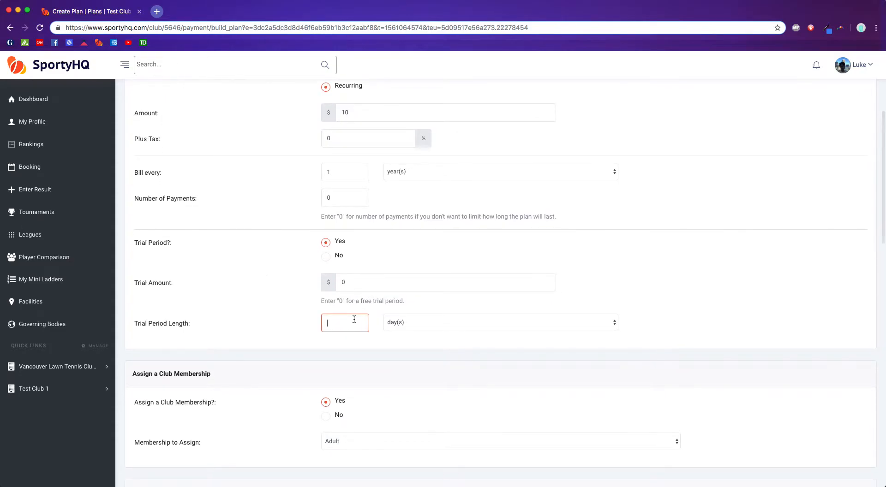
text(1)
scroll(280, 293, down, 5)
- Turn off the trial period for the plan
click(327, 191)
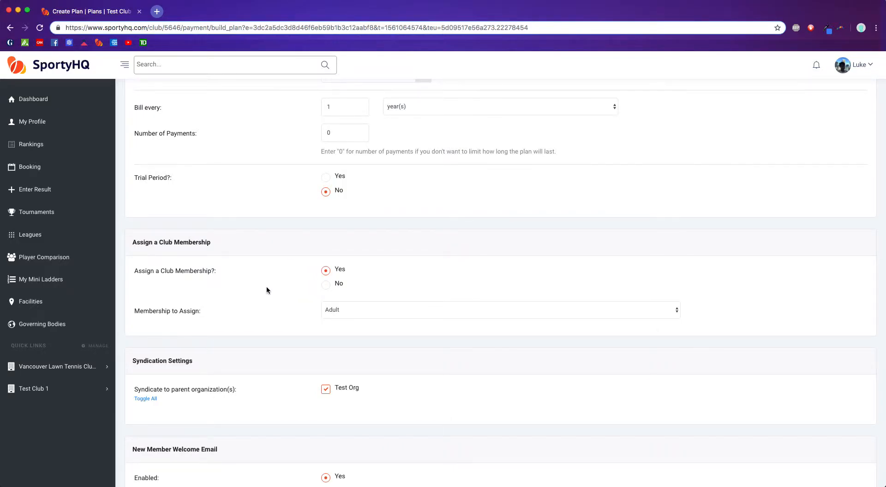
scroll(356, 282, down, 3)
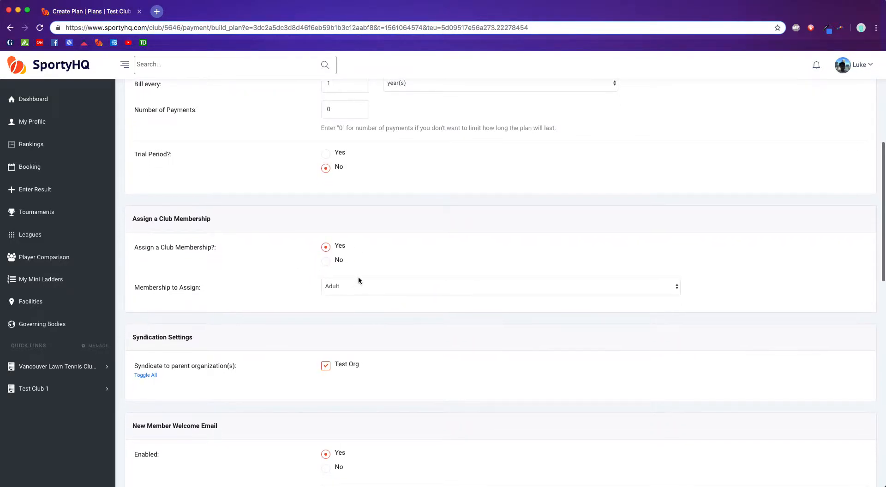
- Switch the plan's billing cycle to Fixed Period and back to Recurring to compare their settings
scroll(359, 280, up, 5)
scroll(358, 279, up, 4)
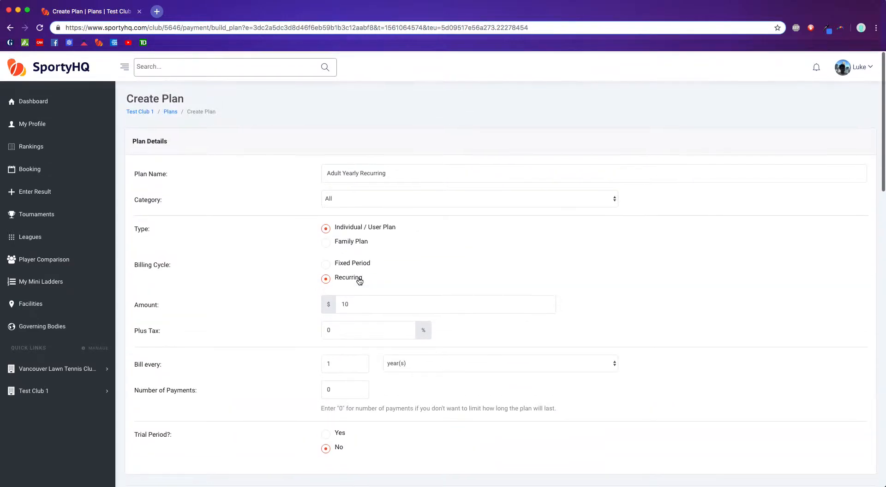
click(326, 262)
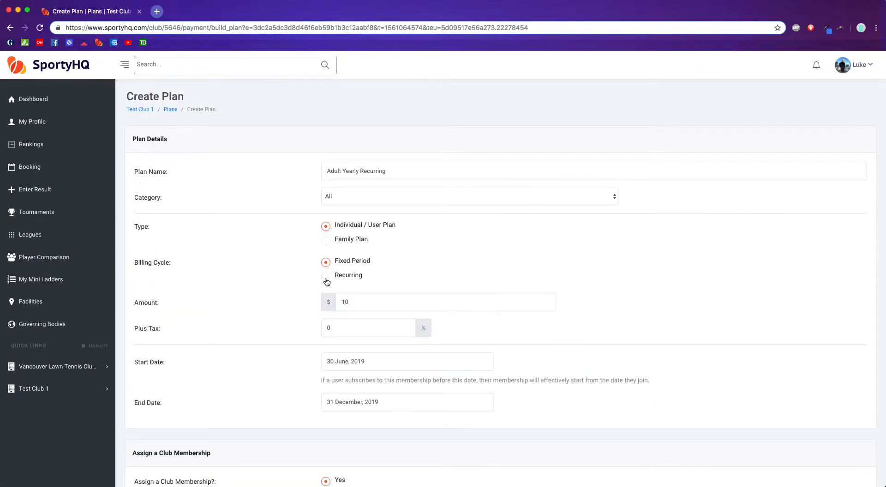
click(326, 277)
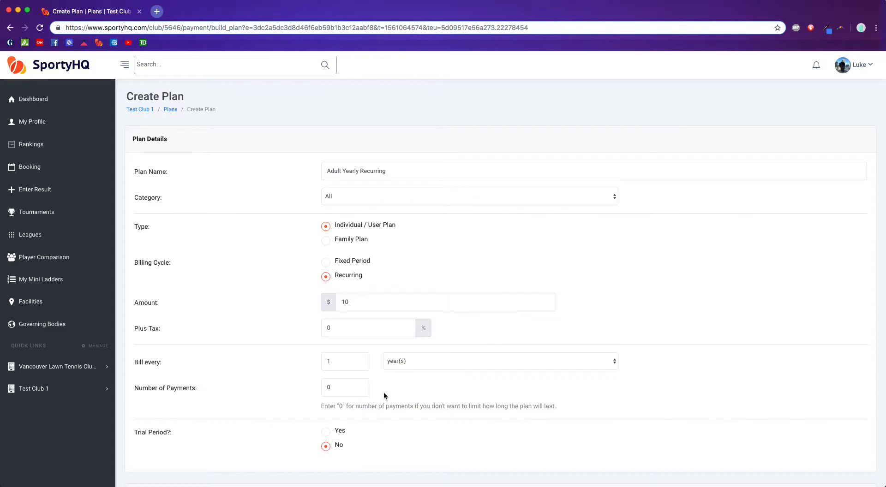
- Submit the completed form to create the Adult Yearly Recurring plan
scroll(245, 286, down, 15)
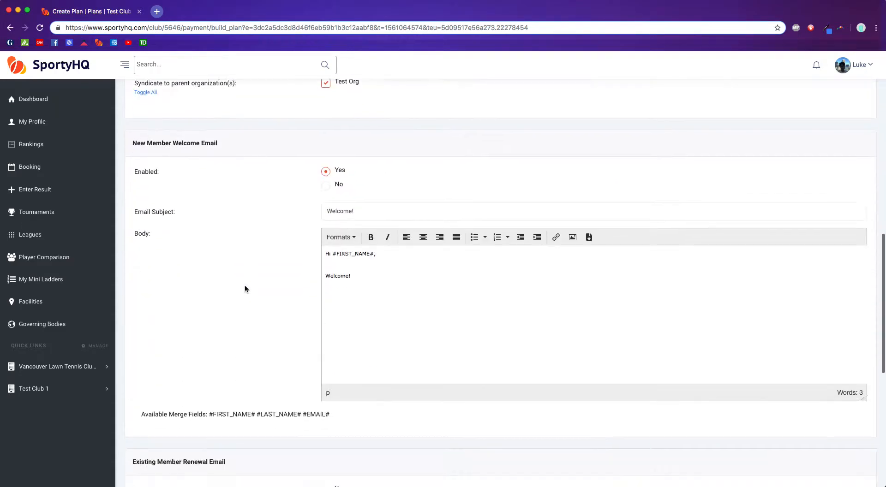
click(495, 429)
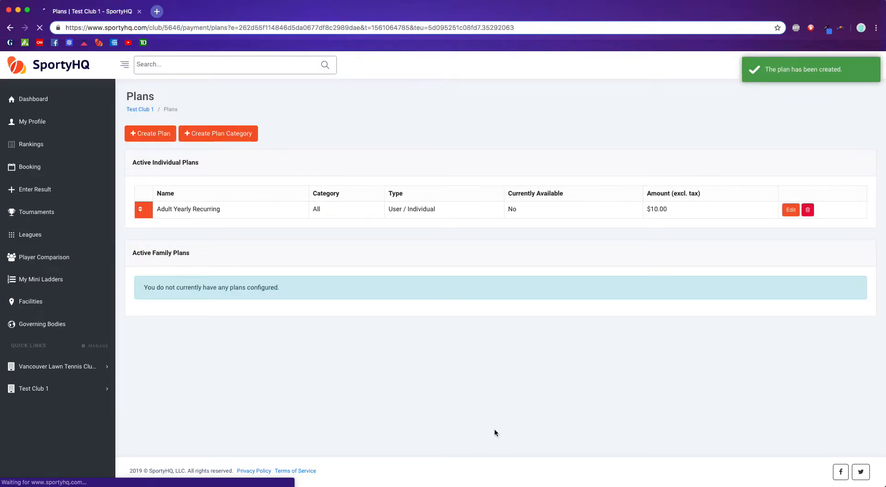